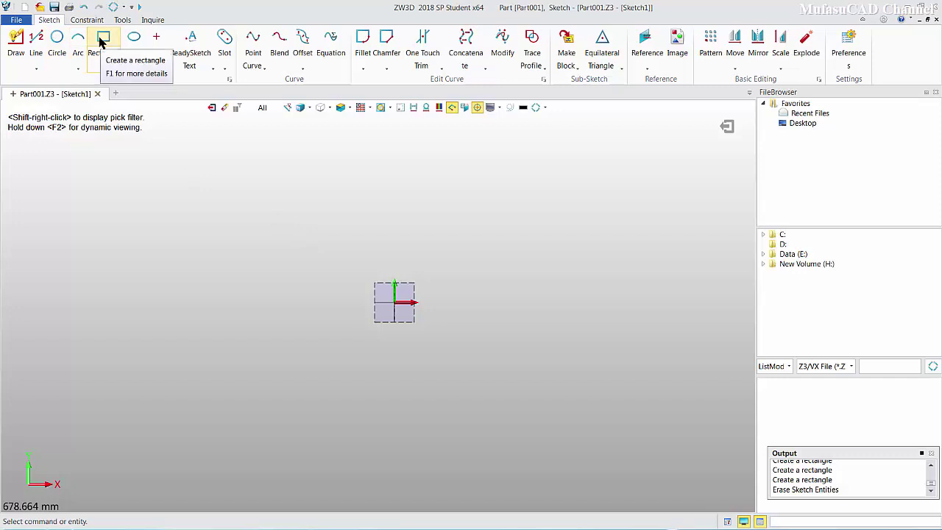
# Start a centre-type rectangle with its centre on the sketch origin.
pyautogui.click(101, 40)
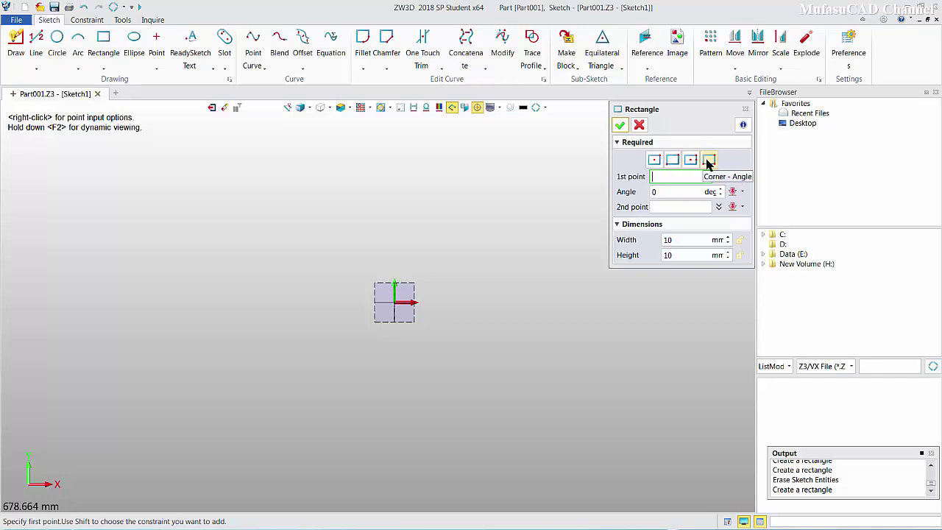
pyautogui.click(708, 161)
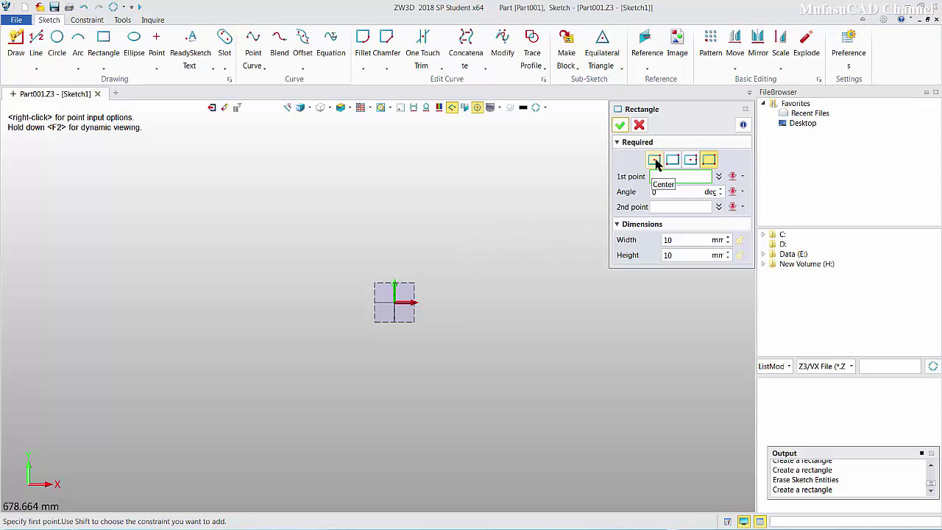
pyautogui.click(656, 162)
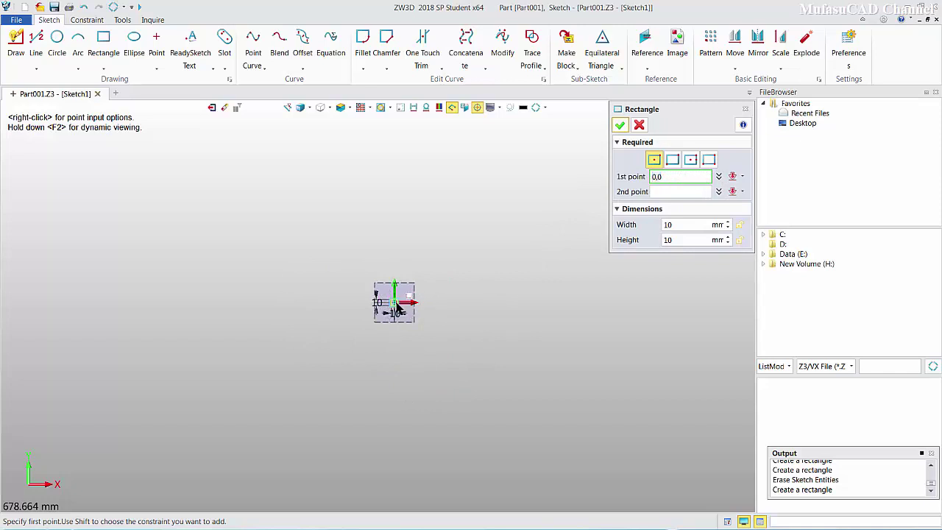
pyautogui.click(396, 303)
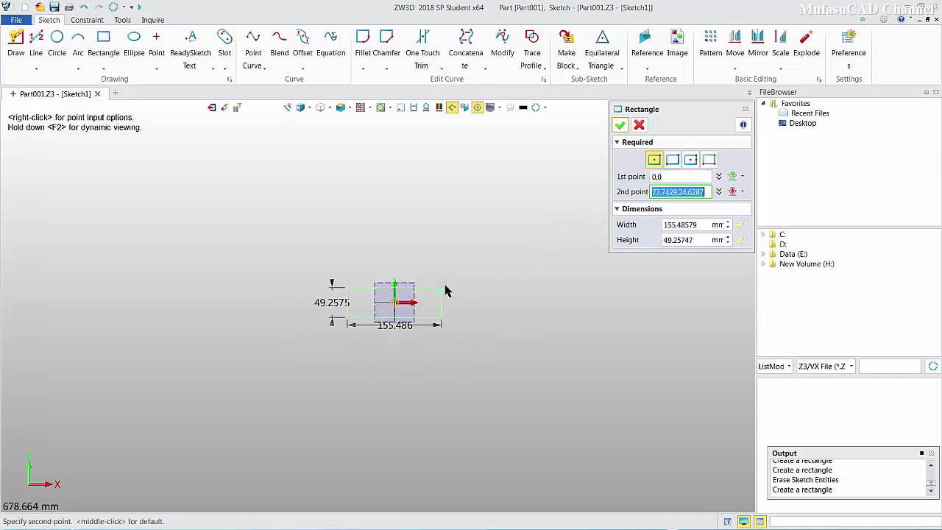
pyautogui.click(473, 231)
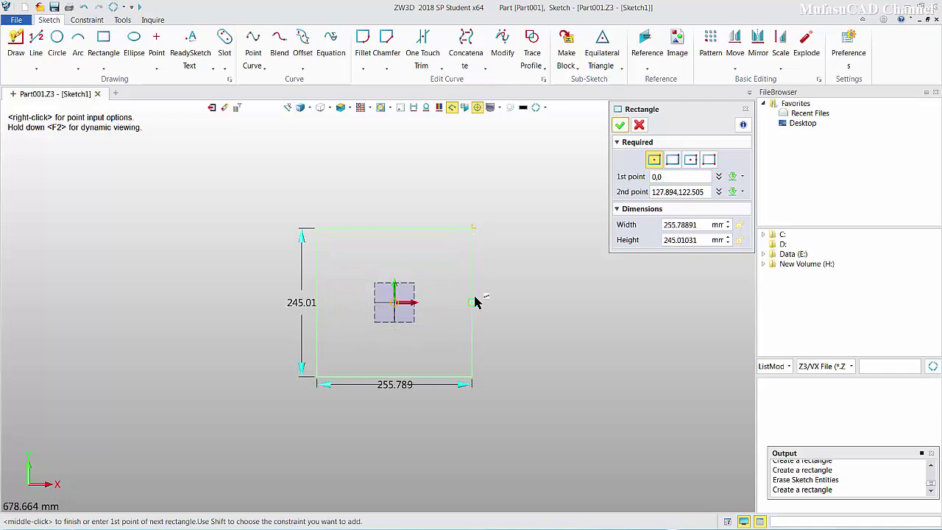
# Set the rectangle's width and height to 200 and confirm it.
pyautogui.click(700, 224)
pyautogui.write('200')
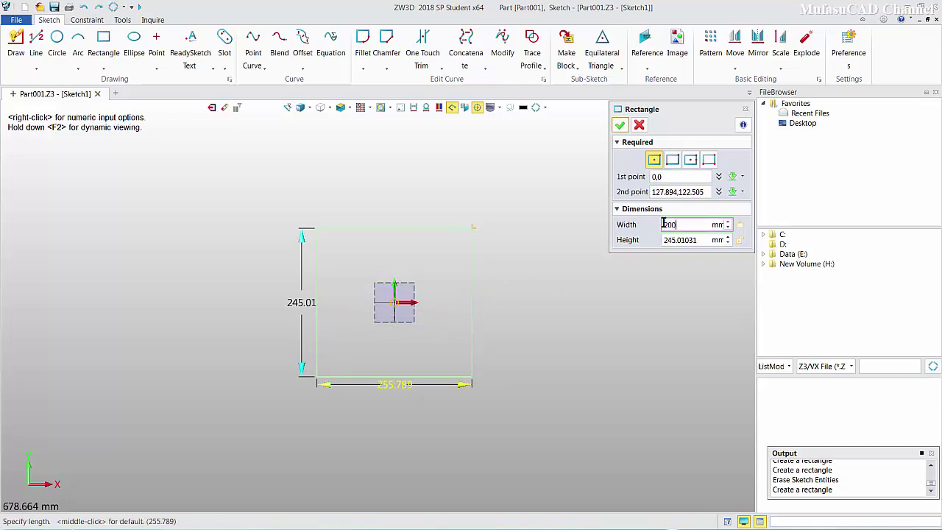
pyautogui.click(677, 240)
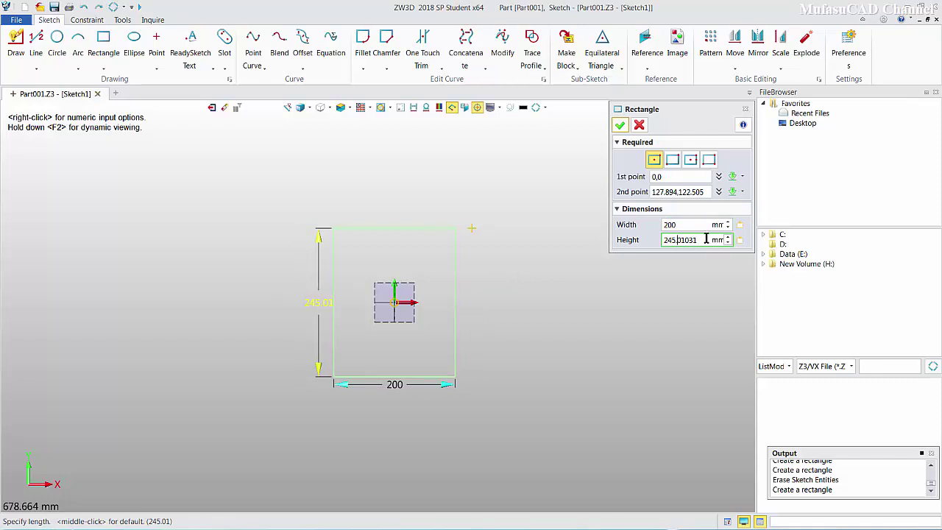
pyautogui.moveTo(706, 239); pyautogui.dragTo(649, 244)
pyautogui.write('200')
pyautogui.click(683, 224)
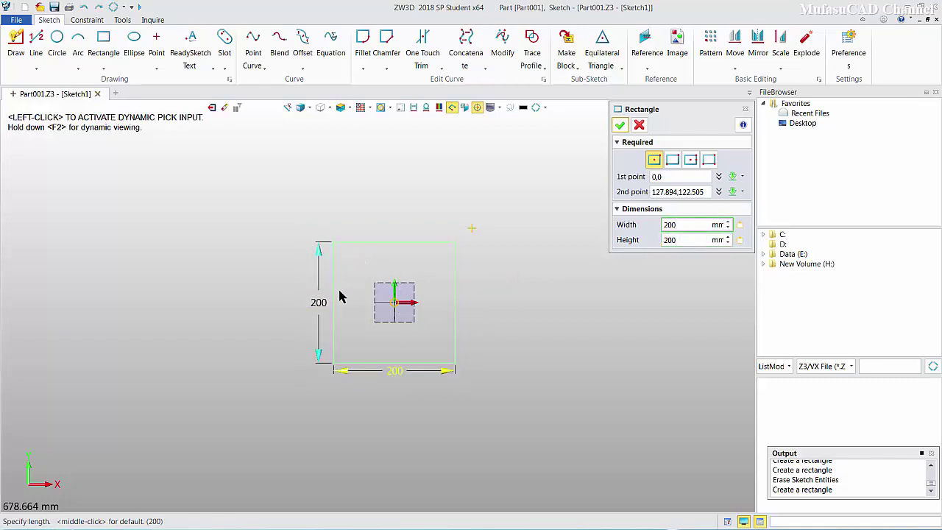
pyautogui.click(620, 126)
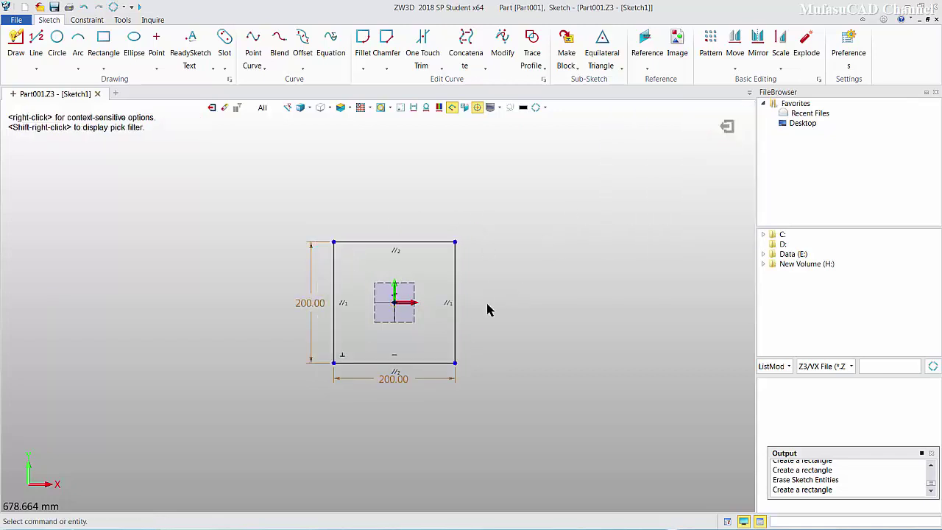
# Start a corner-to-corner rectangle at the square's bottom-right corner.
pyautogui.click(101, 40)
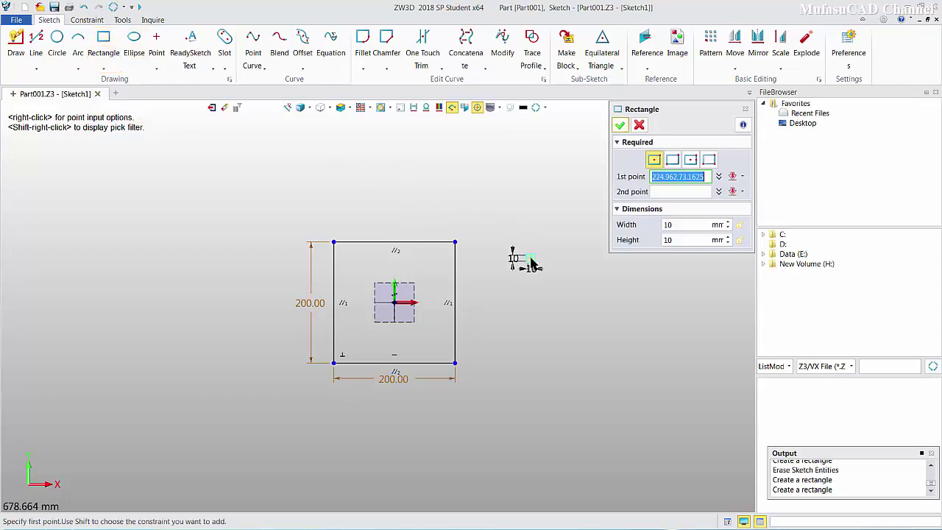
pyautogui.click(676, 163)
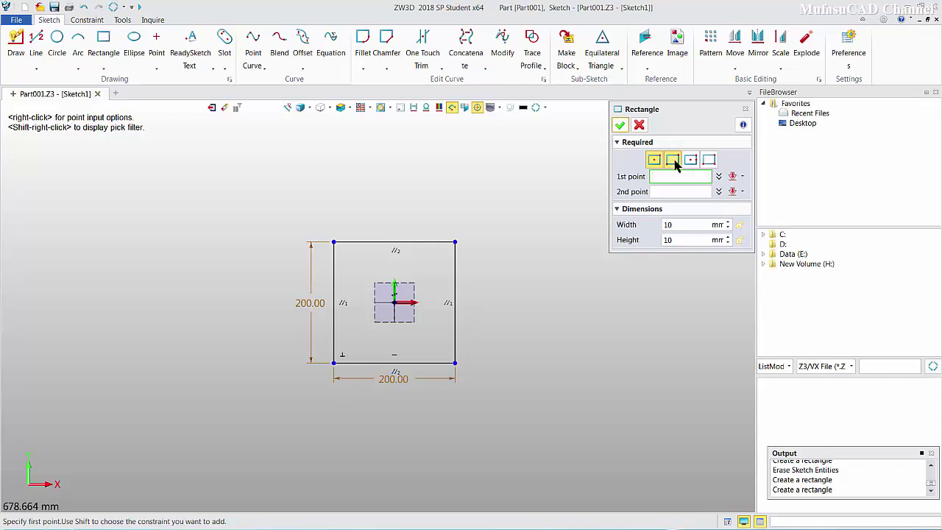
pyautogui.scroll(-2, 532, 273)
pyautogui.scroll(2, 560, 312)
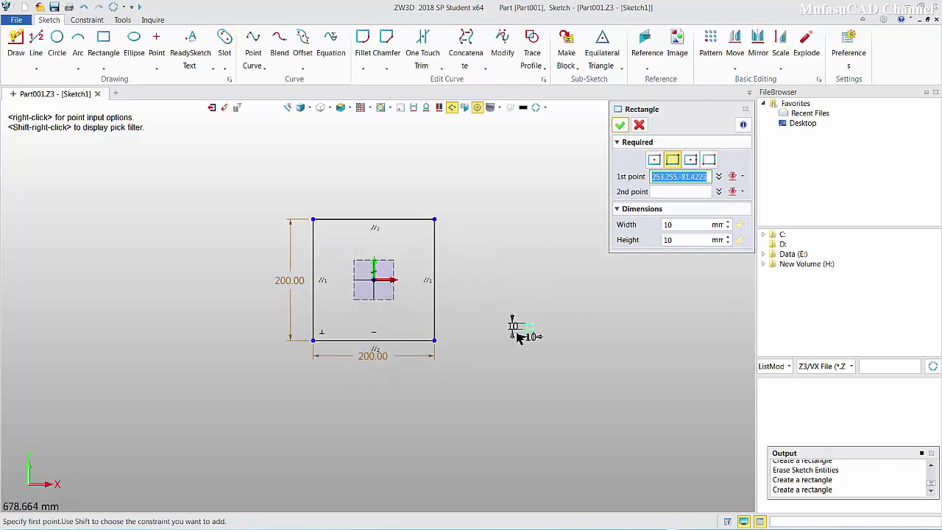
pyautogui.click(435, 343)
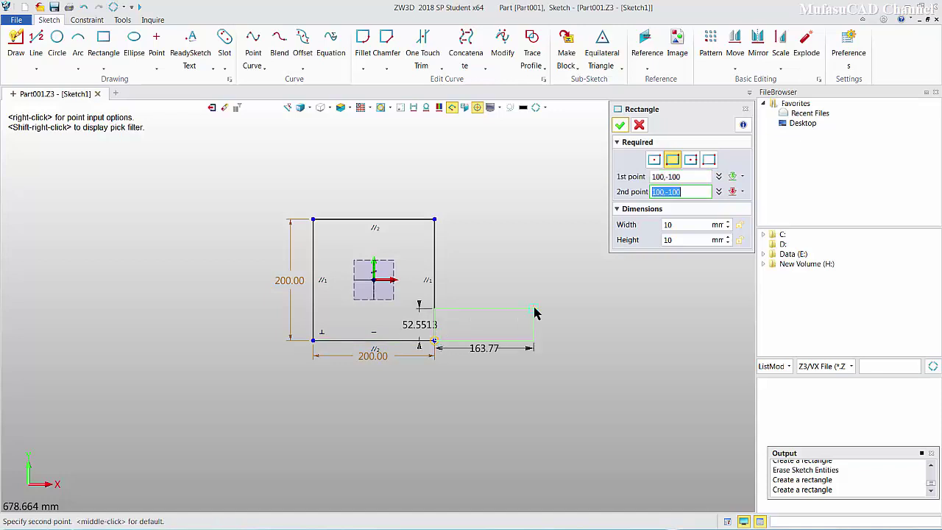
pyautogui.click(561, 226)
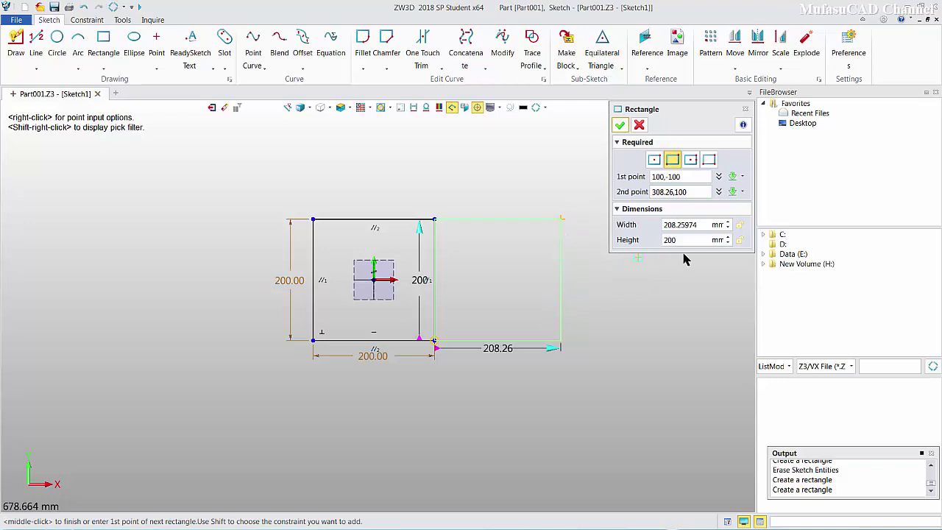
# Set the rectangle to width 300 and height 200 and confirm it.
pyautogui.moveTo(700, 224); pyautogui.dragTo(660, 226)
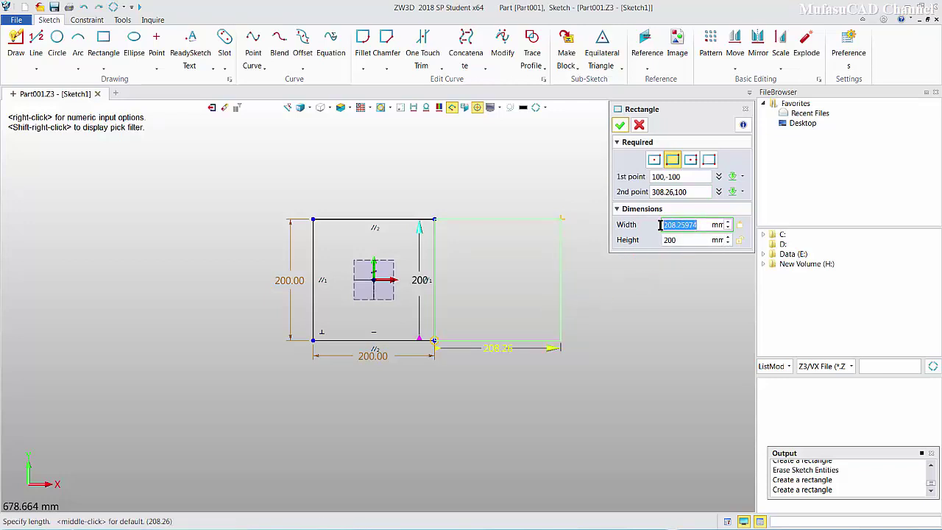
pyautogui.press('BackSpace')
pyautogui.click(681, 240)
pyautogui.scroll(-1, 472, 291)
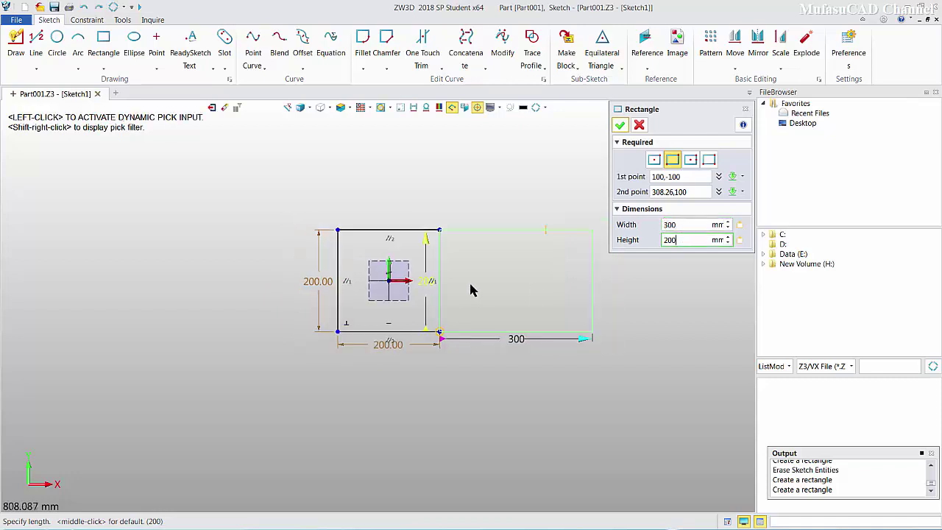
pyautogui.moveTo(472, 291); pyautogui.dragTo(395, 321, button='middle')
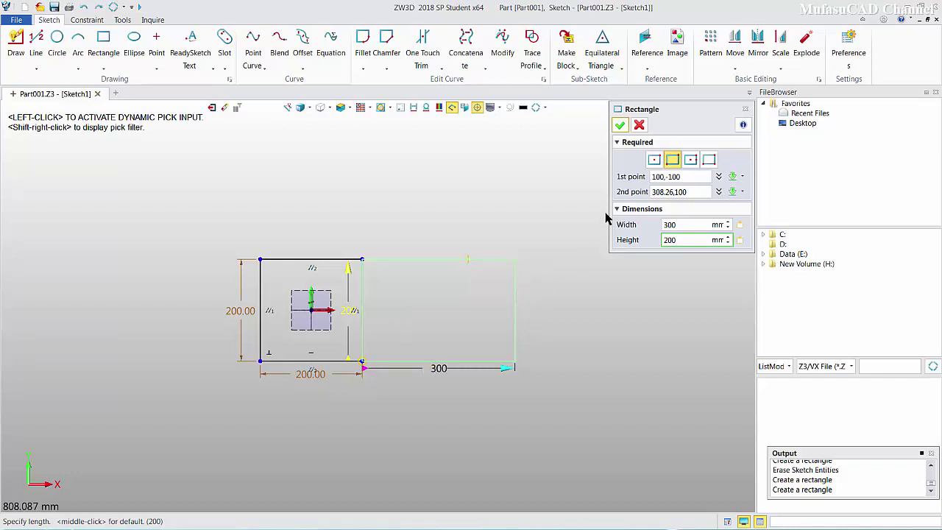
pyautogui.click(621, 127)
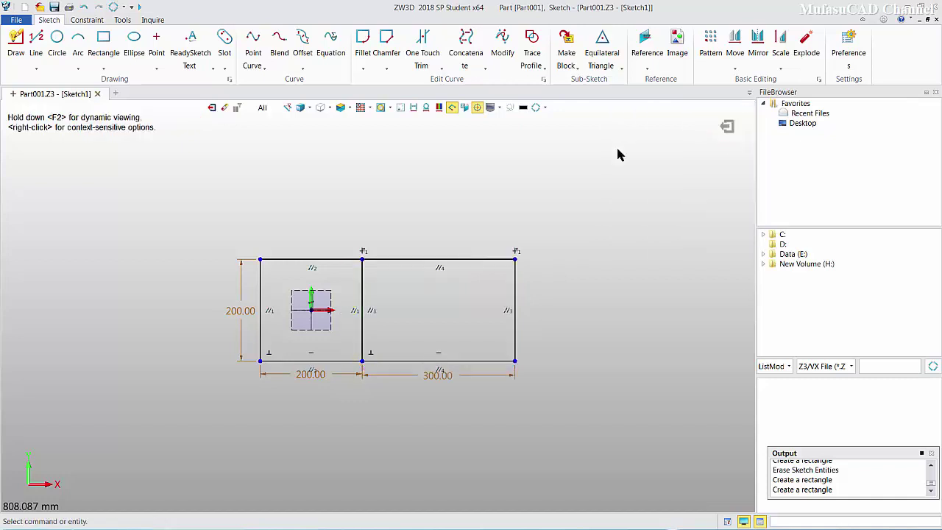
# Start a centre-and-angle rectangle on the shared top corner with width and height 200.
pyautogui.click(103, 39)
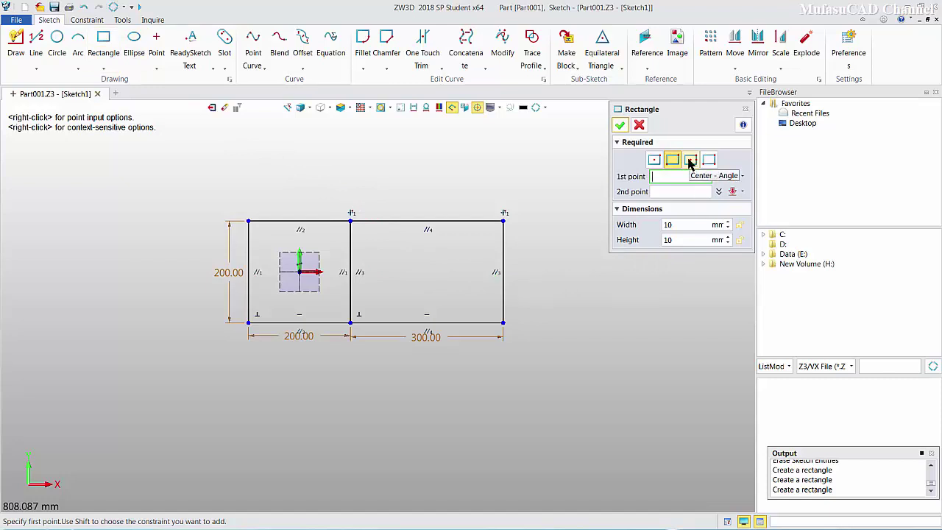
pyautogui.click(690, 161)
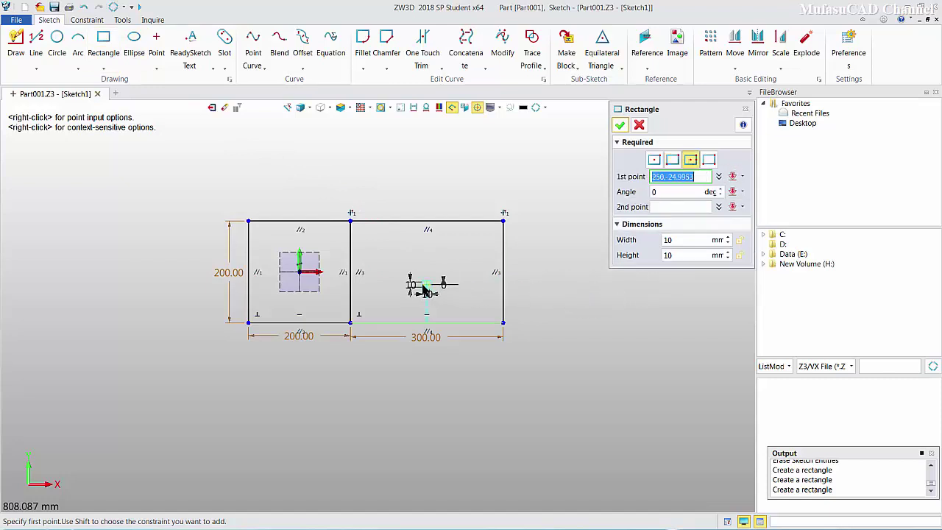
pyautogui.moveTo(433, 294); pyautogui.dragTo(446, 311, button='middle')
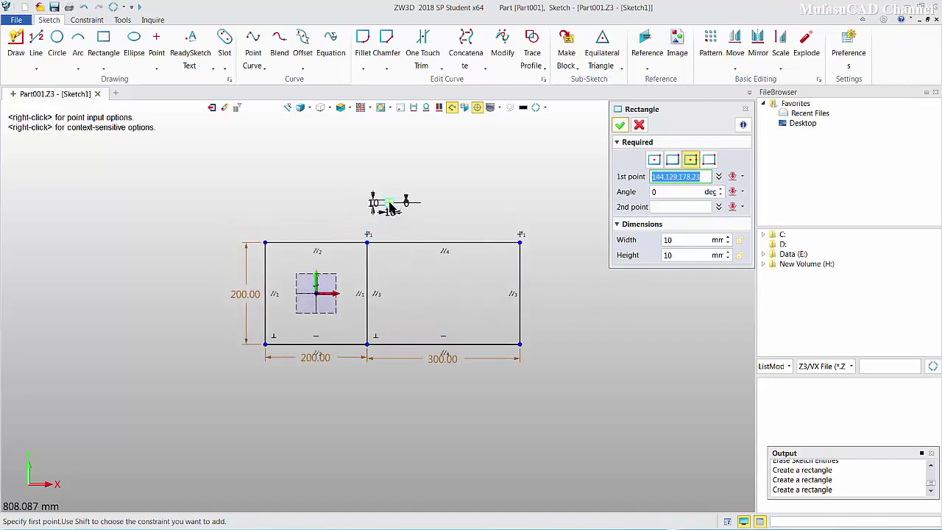
pyautogui.click(368, 243)
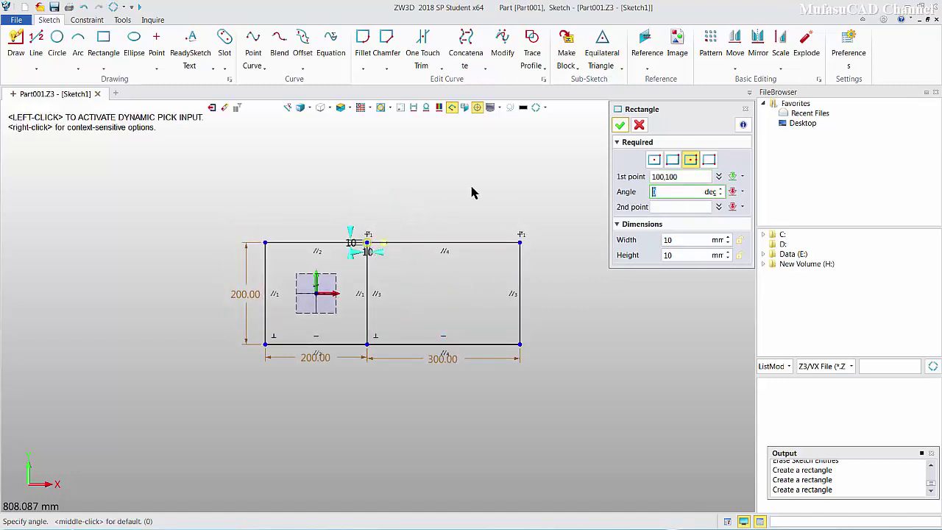
pyautogui.middleClick(677, 241)
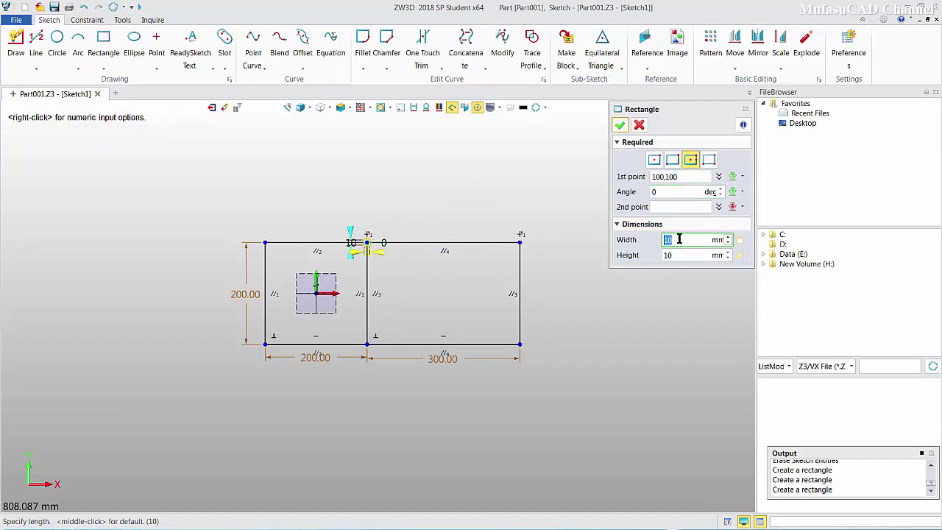
pyautogui.write('200')
pyautogui.middleClick(679, 257)
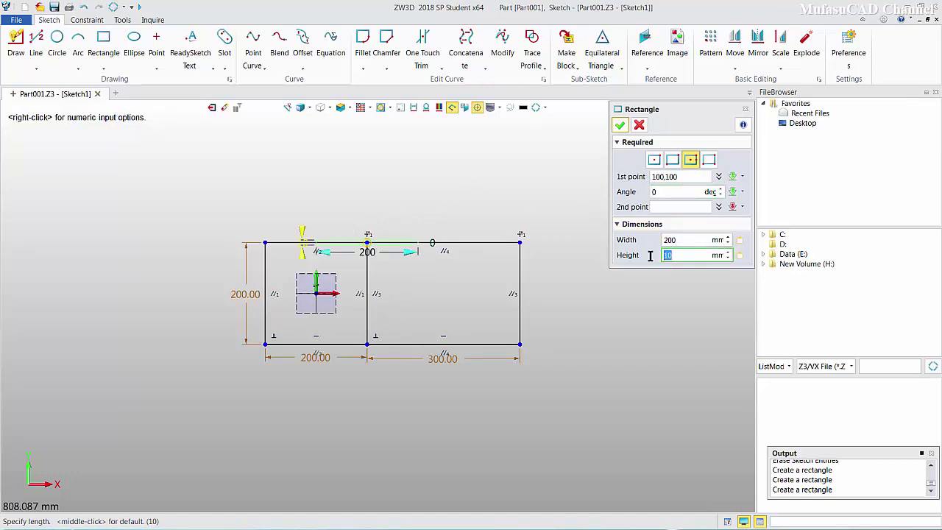
pyautogui.write('00')
pyautogui.middleClick(662, 256)
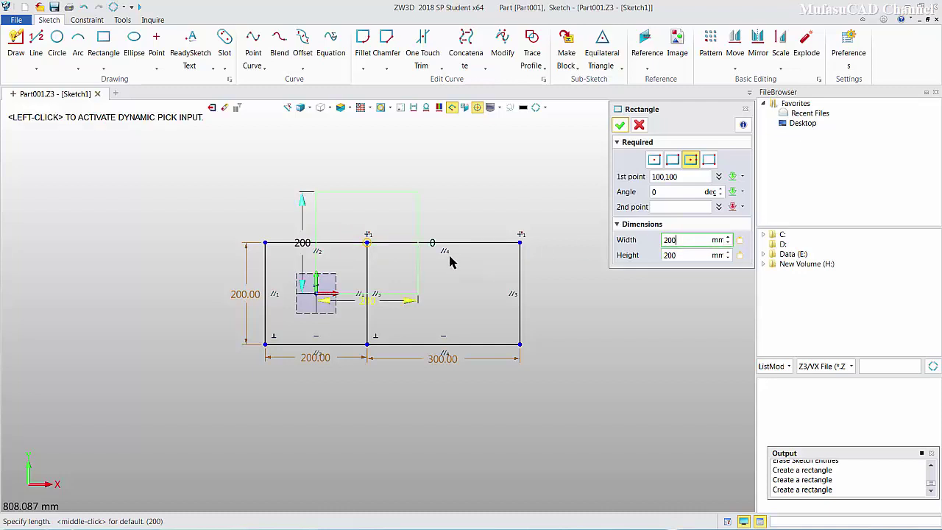
# Set the square's rotation angle to 15° and create it.
pyautogui.click(663, 193)
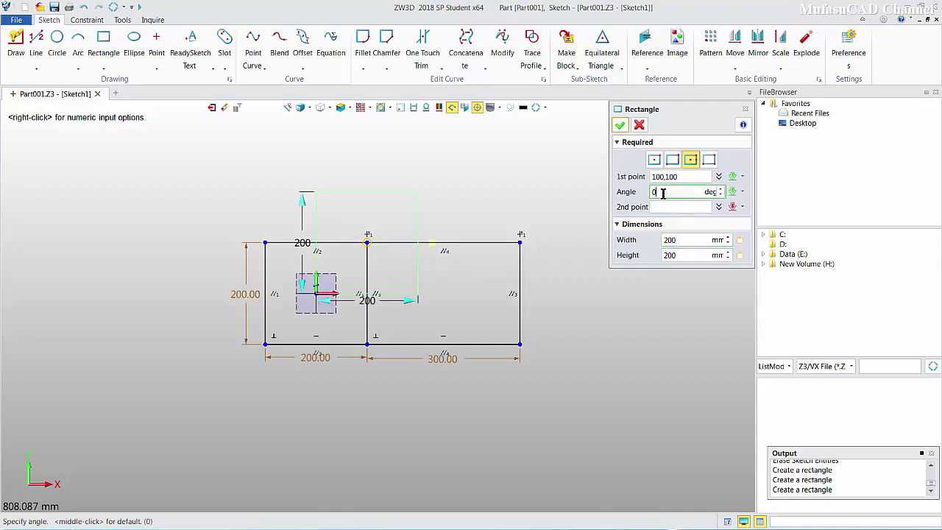
pyautogui.moveTo(663, 193); pyautogui.dragTo(637, 193)
pyautogui.write('45')
pyautogui.click(670, 207)
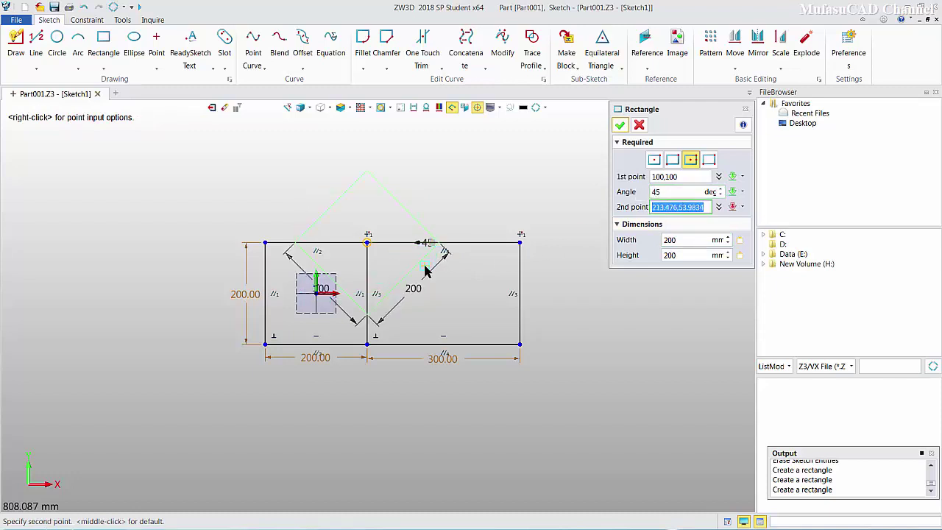
pyautogui.press('BackSpace')
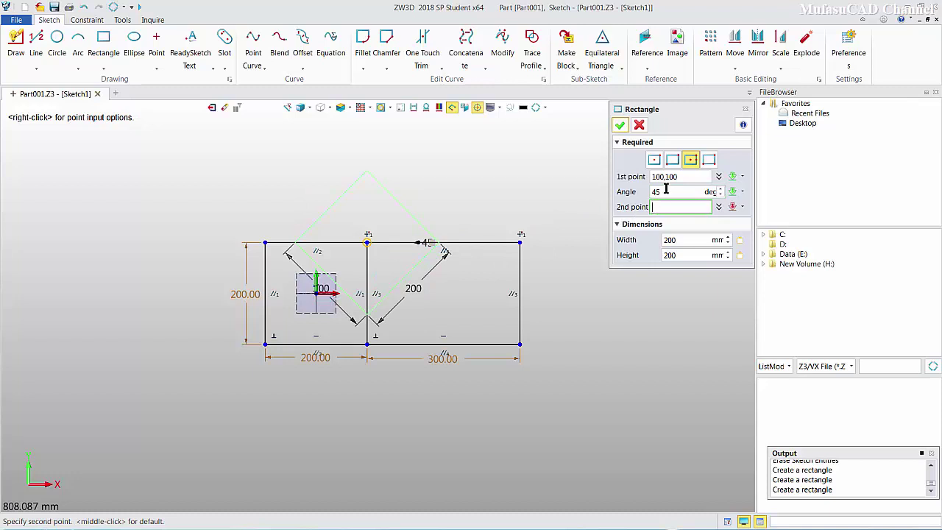
pyautogui.click(664, 191)
pyautogui.write('75')
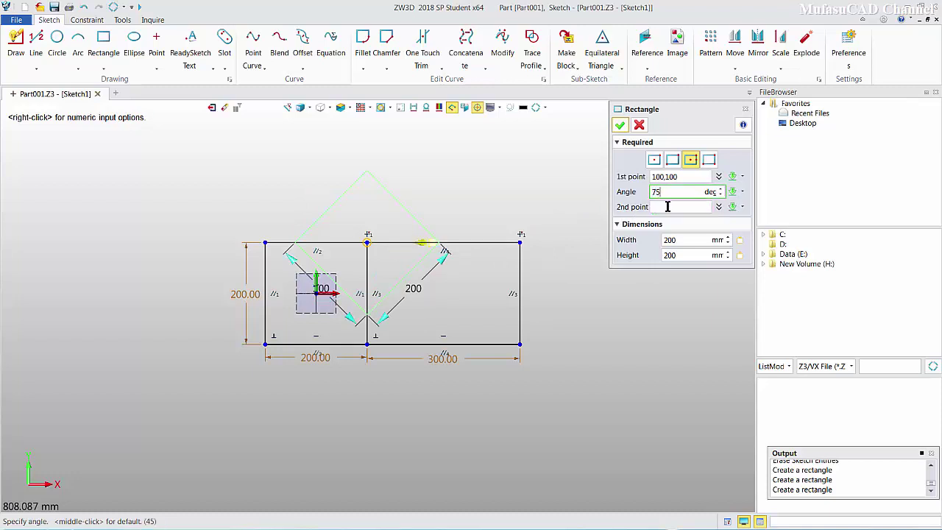
pyautogui.press('Return')
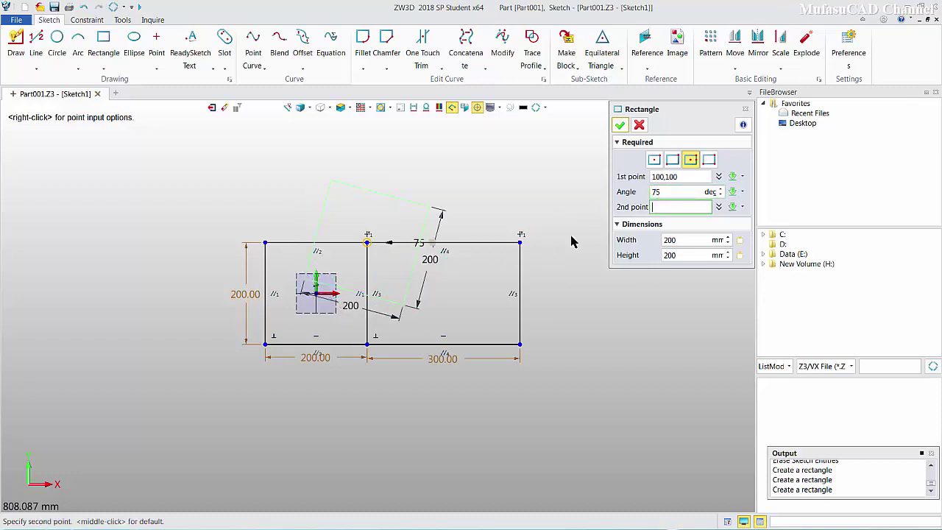
pyautogui.click(675, 194)
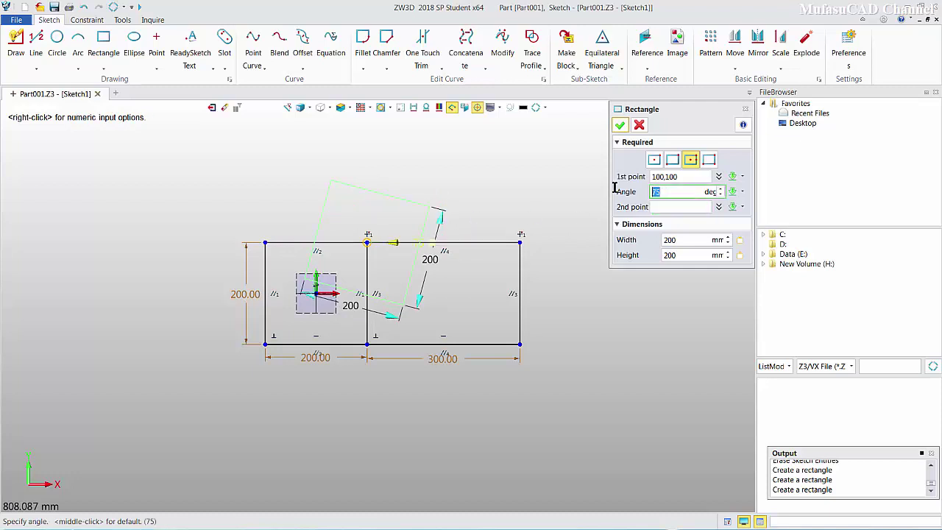
pyautogui.write('15')
pyautogui.click(676, 208)
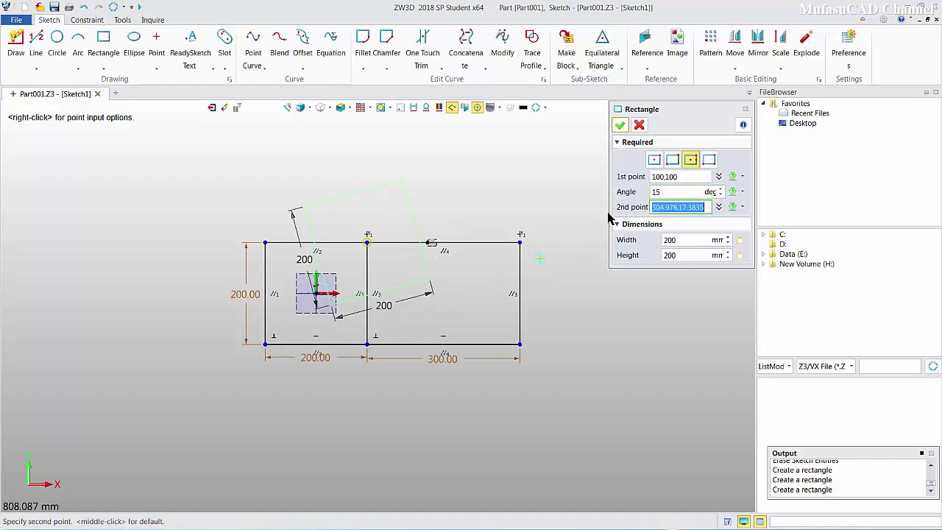
pyautogui.click(619, 127)
pyautogui.moveTo(601, 268); pyautogui.dragTo(548, 281, button='right')
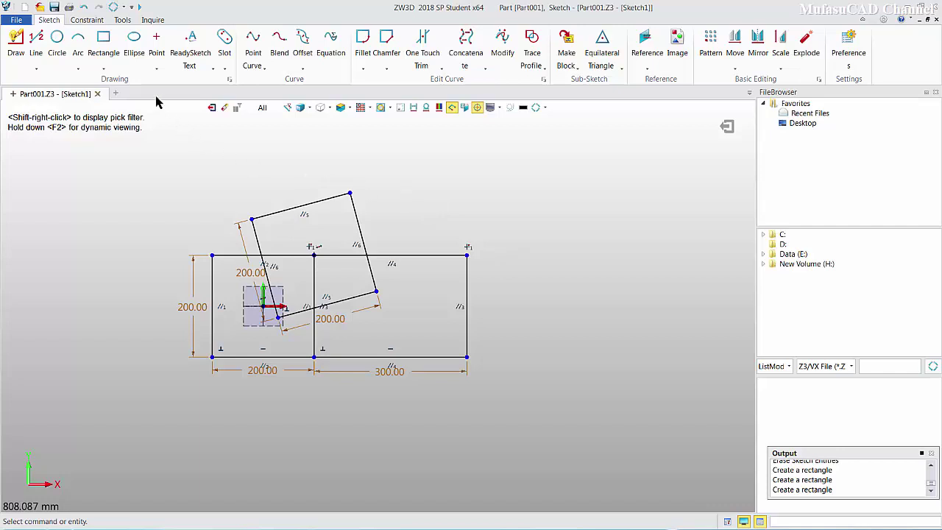
# Start a corner-and-angle rectangle at vertex 400,100 with width and height 200.
pyautogui.click(104, 41)
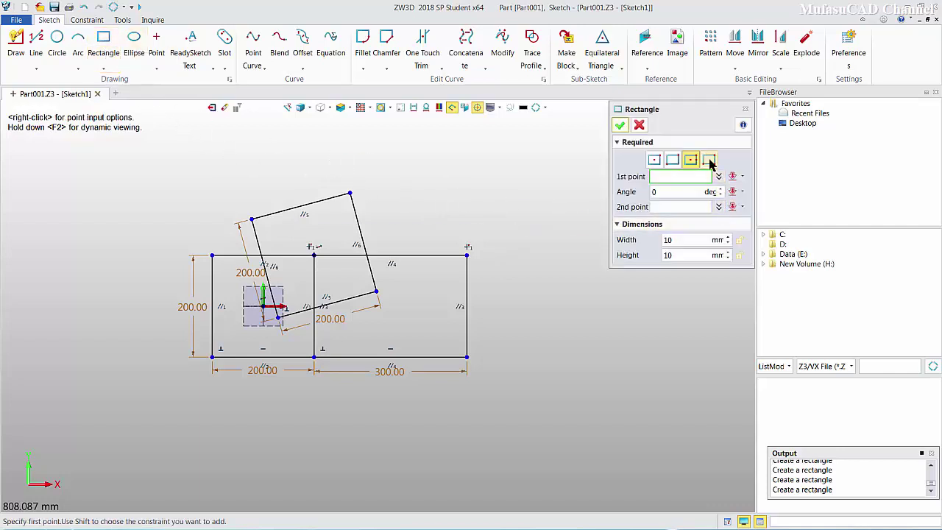
pyautogui.click(710, 161)
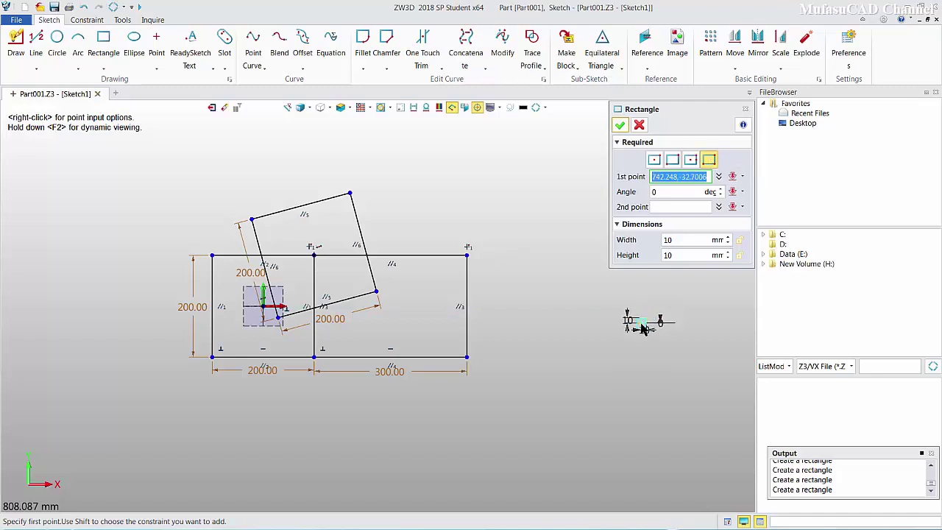
pyautogui.click(470, 259)
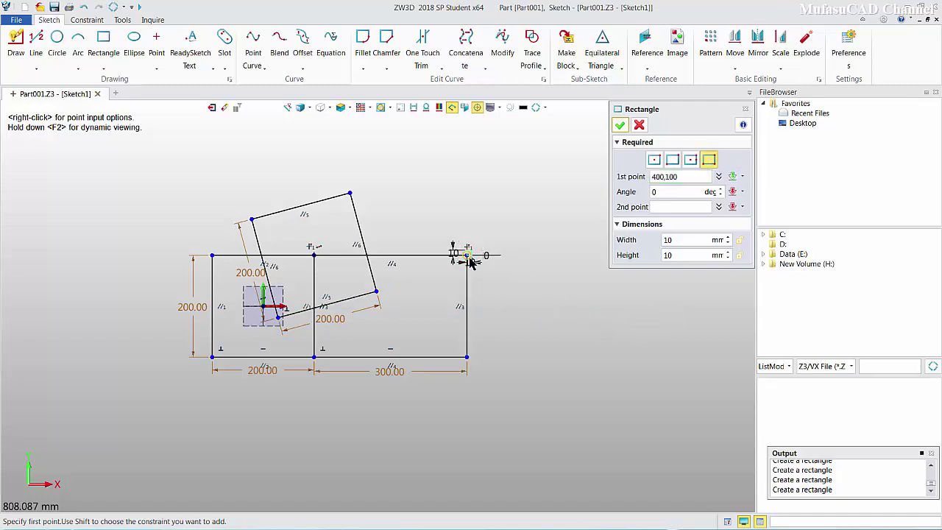
pyautogui.click(687, 240)
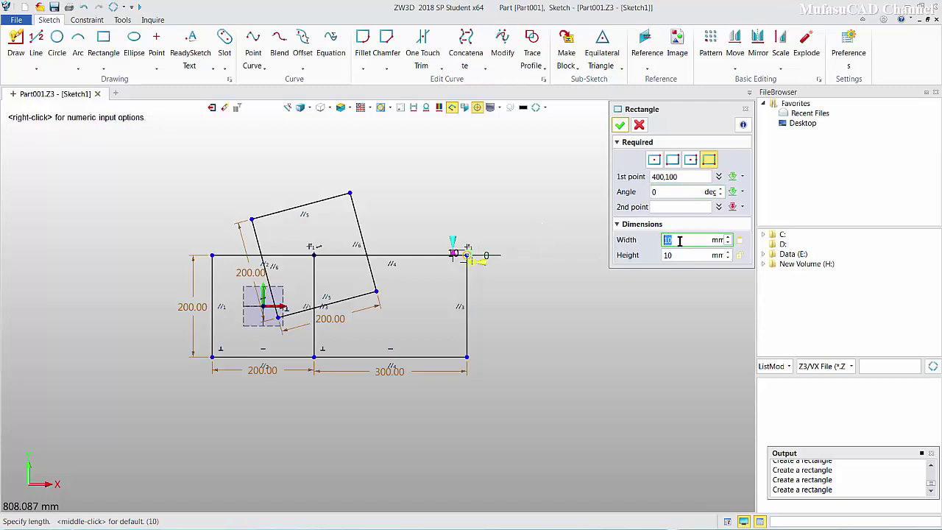
pyautogui.write('200')
pyautogui.click(658, 254)
pyautogui.write('200')
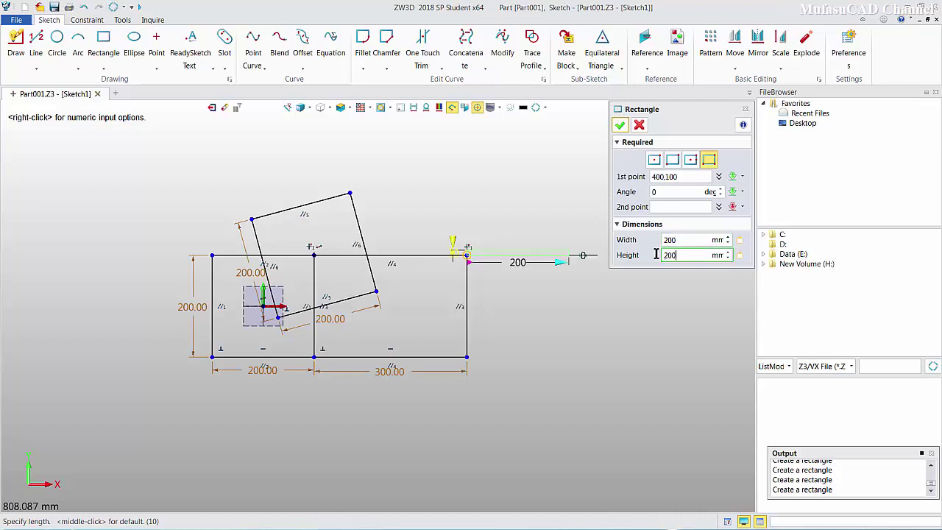
pyautogui.click(697, 239)
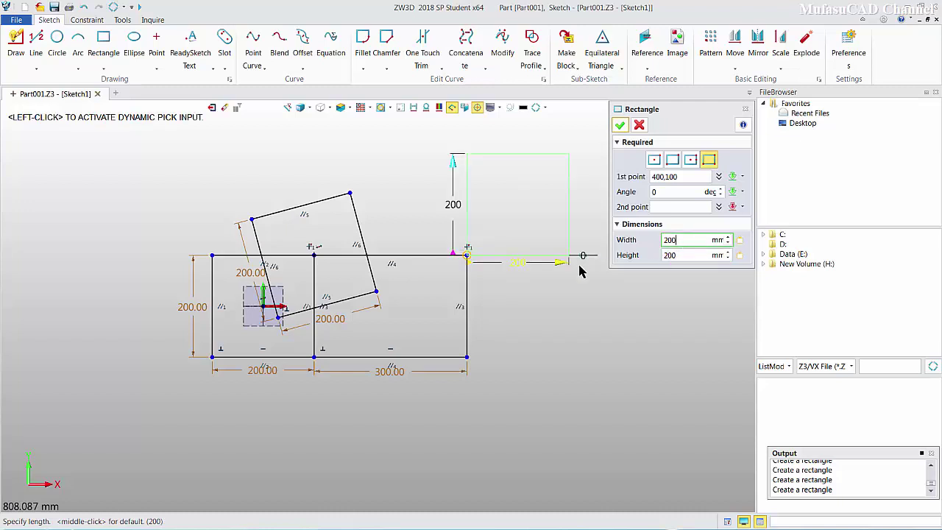
# Set the square's rotation angle to 15° and create it.
pyautogui.moveTo(579, 271); pyautogui.dragTo(518, 304, button='middle')
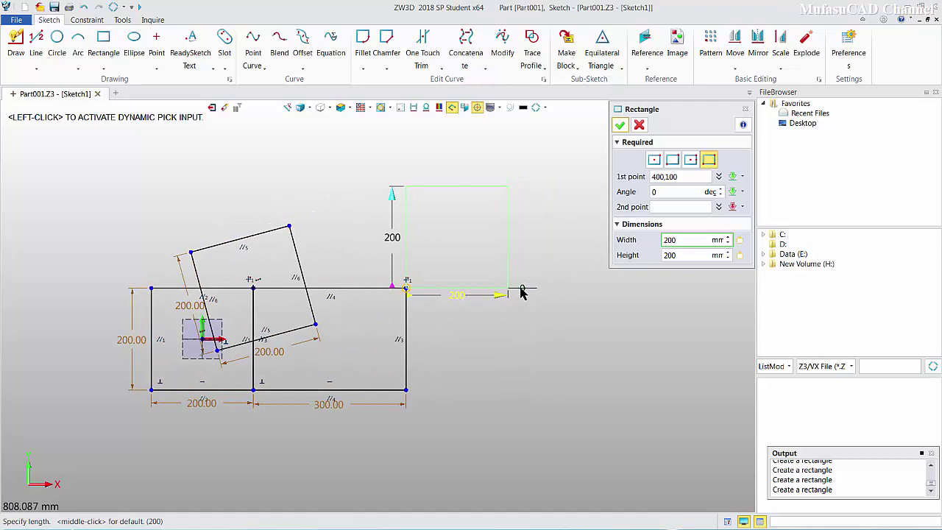
pyautogui.click(652, 191)
pyautogui.write('45')
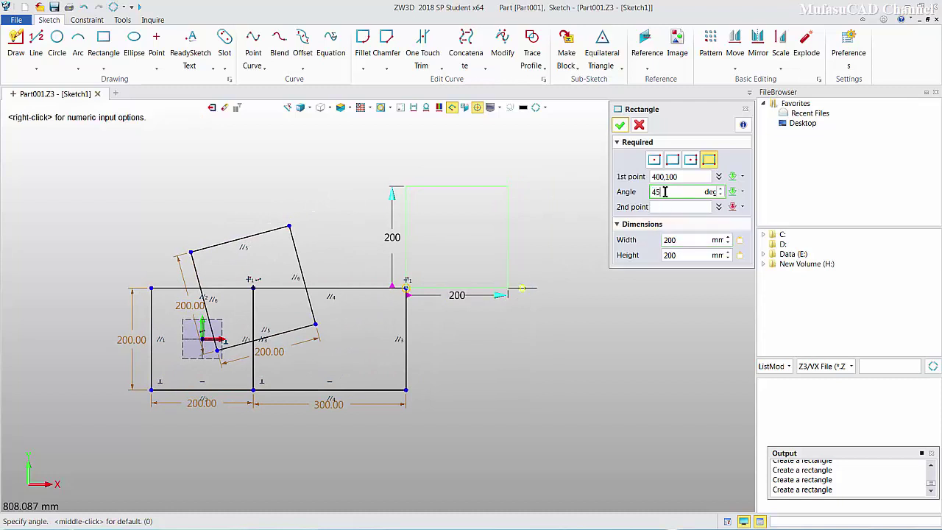
pyautogui.click(673, 203)
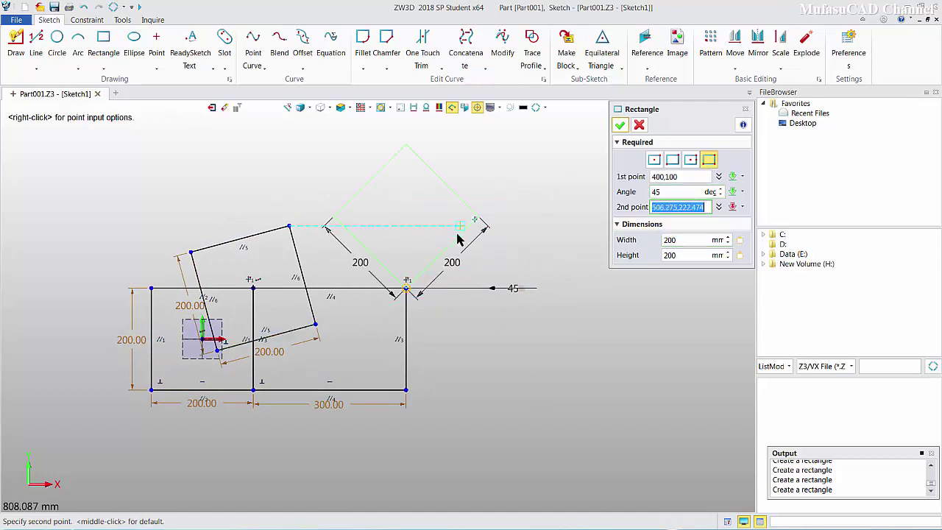
pyautogui.moveTo(676, 192); pyautogui.dragTo(648, 193)
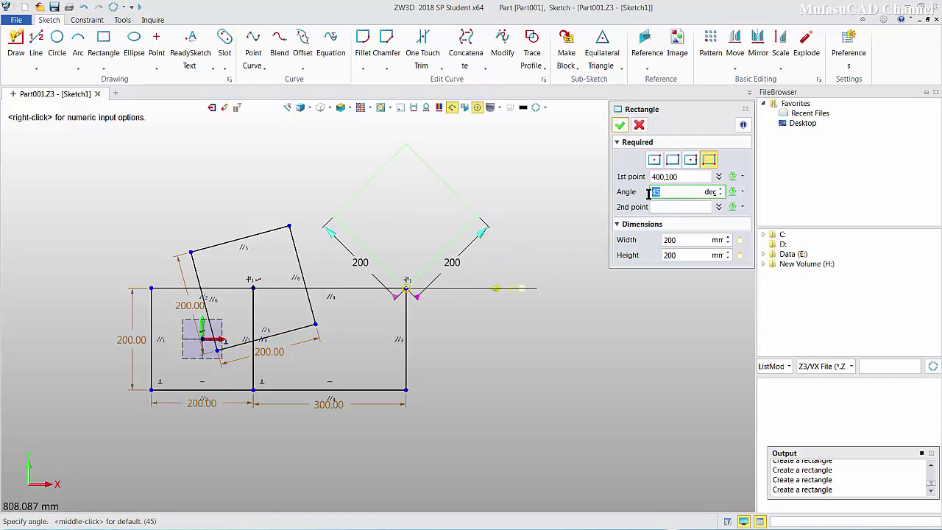
pyautogui.write('15')
pyautogui.click(681, 206)
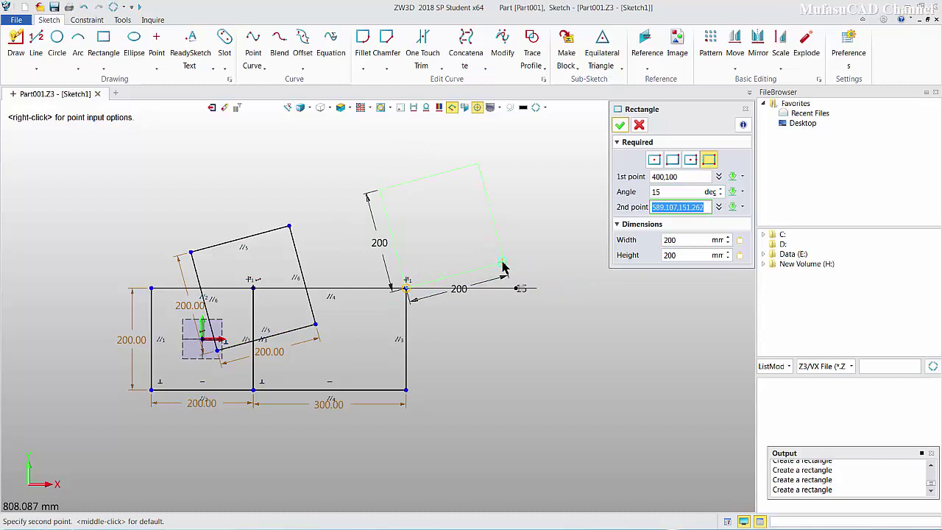
pyautogui.click(620, 126)
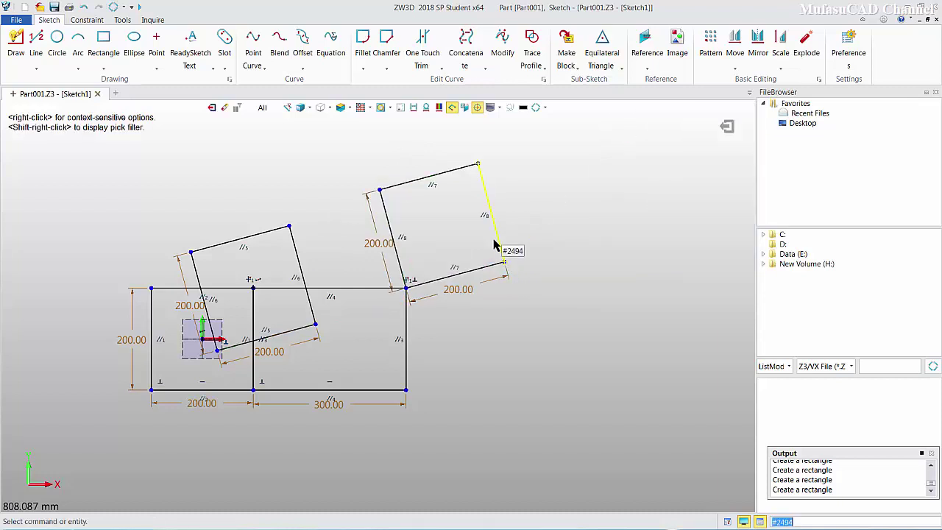
pyautogui.moveTo(538, 261); pyautogui.dragTo(567, 265, button='middle')
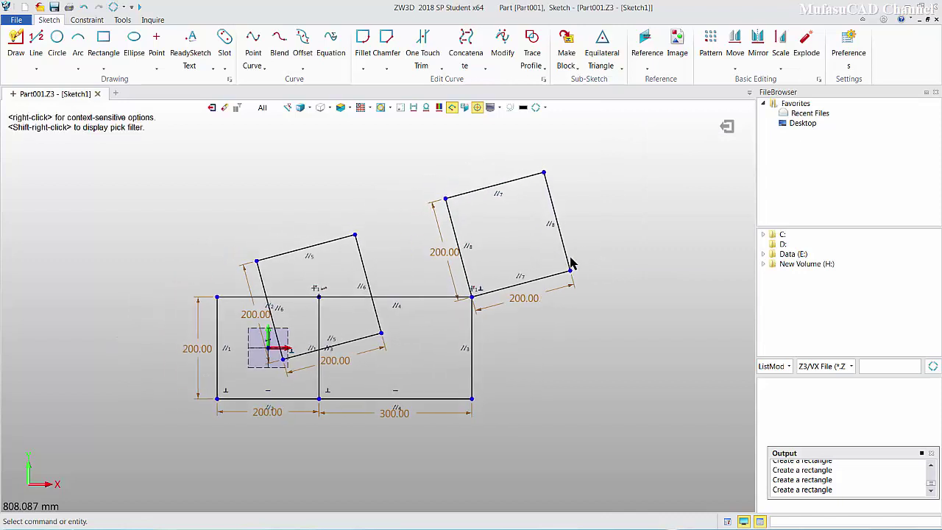